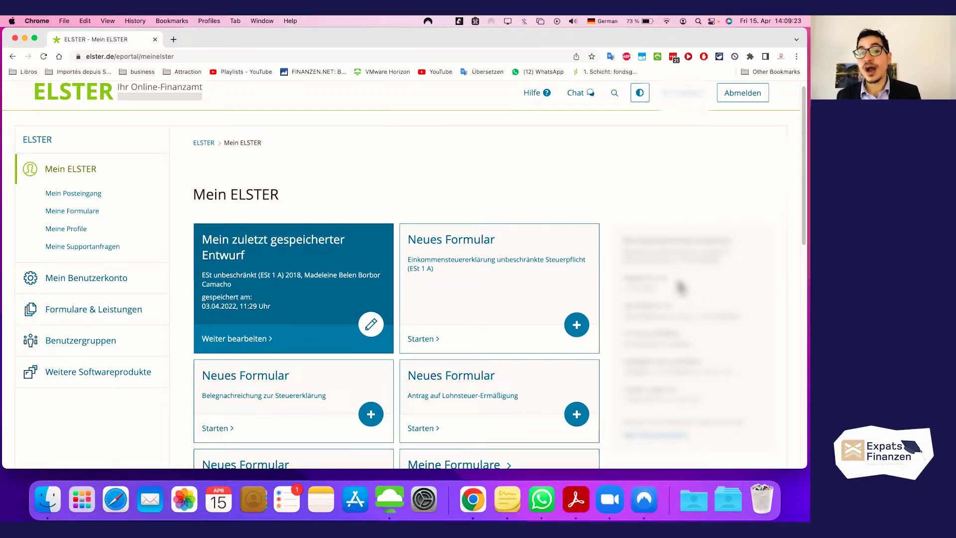
scroll(570, 312, down, 1)
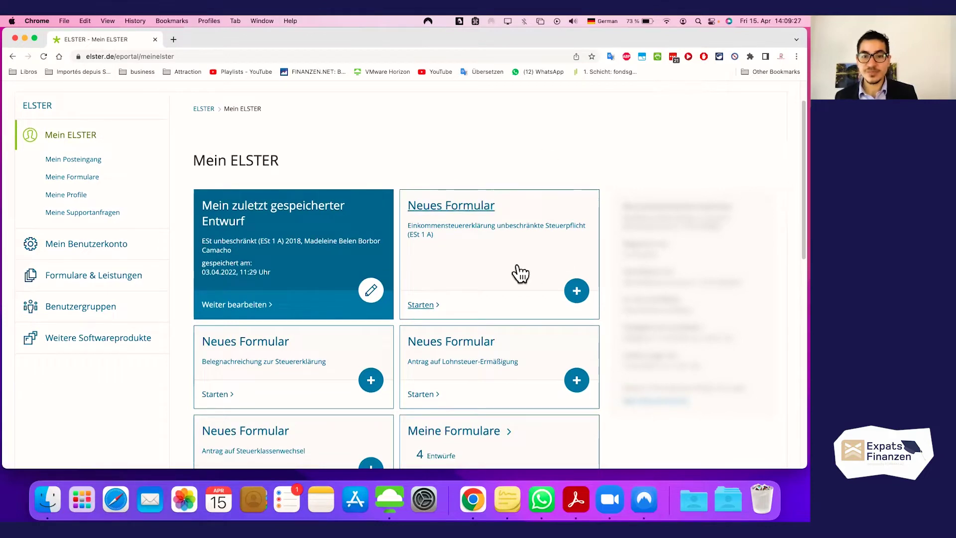
scroll(516, 247, up, 1)
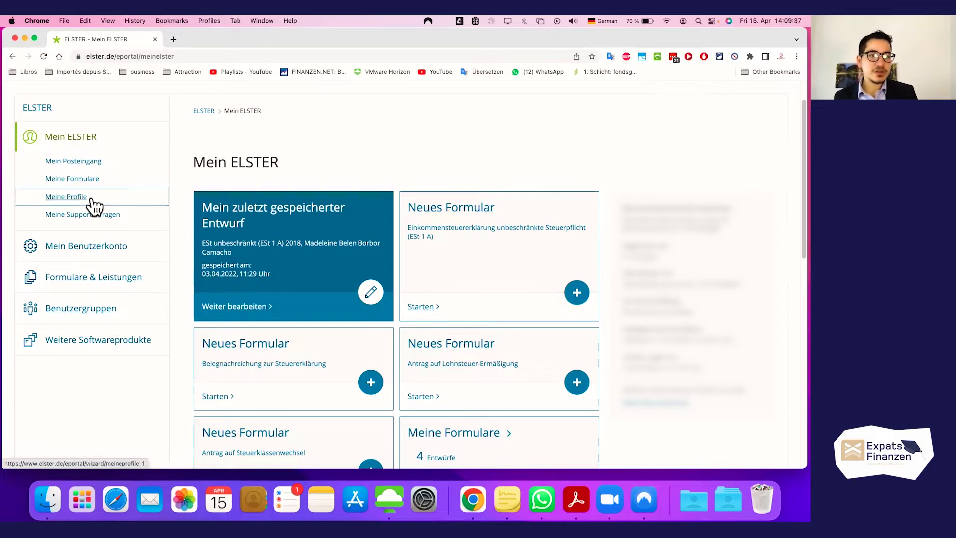
scroll(374, 292, down, 5)
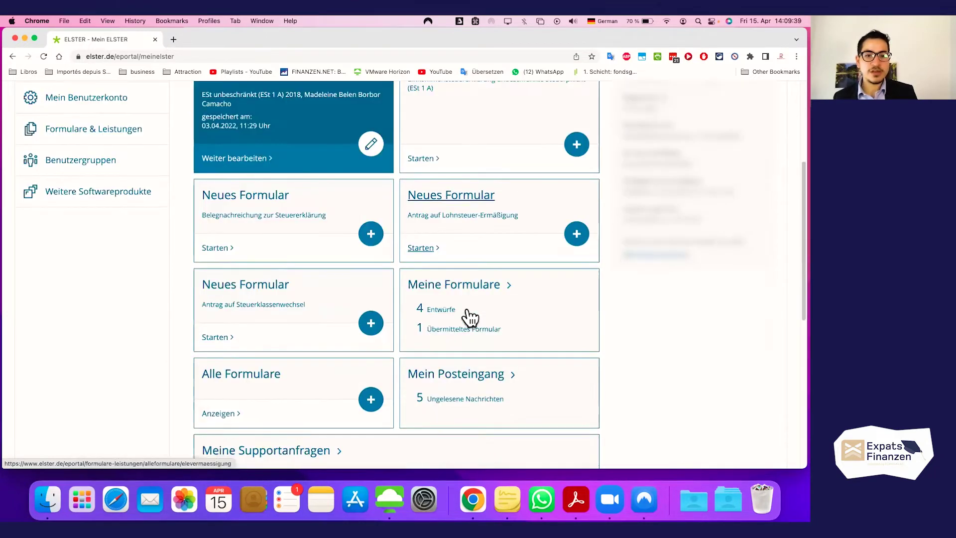
Step: Open the saved 'ESt unbeschränkt (ESt 1 A) 2021' draft from the Entwürfe list
click(454, 284)
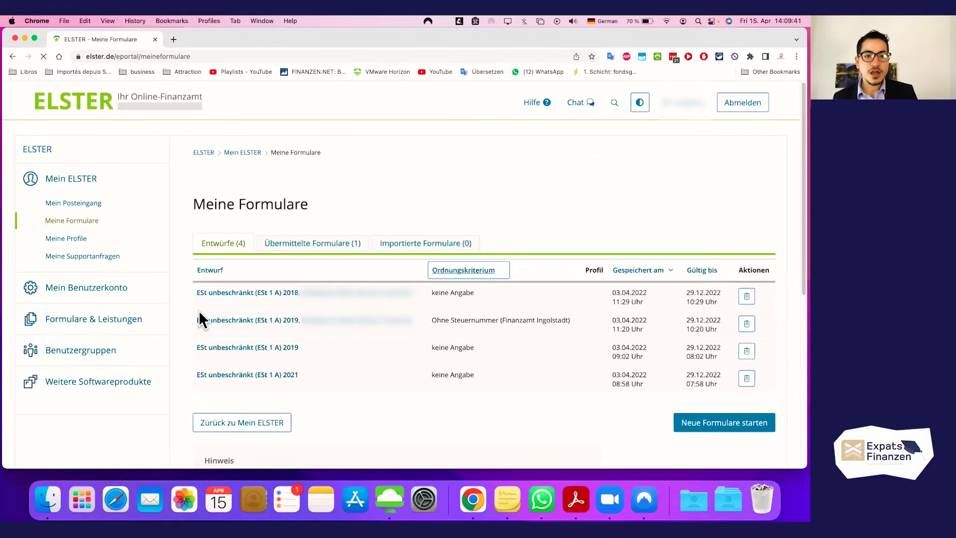
click(276, 360)
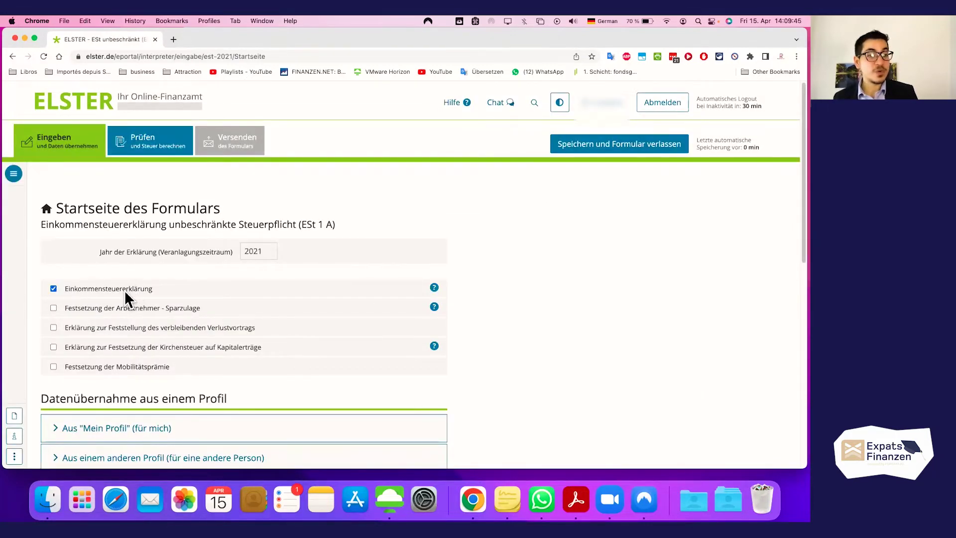
scroll(118, 292, down, 1)
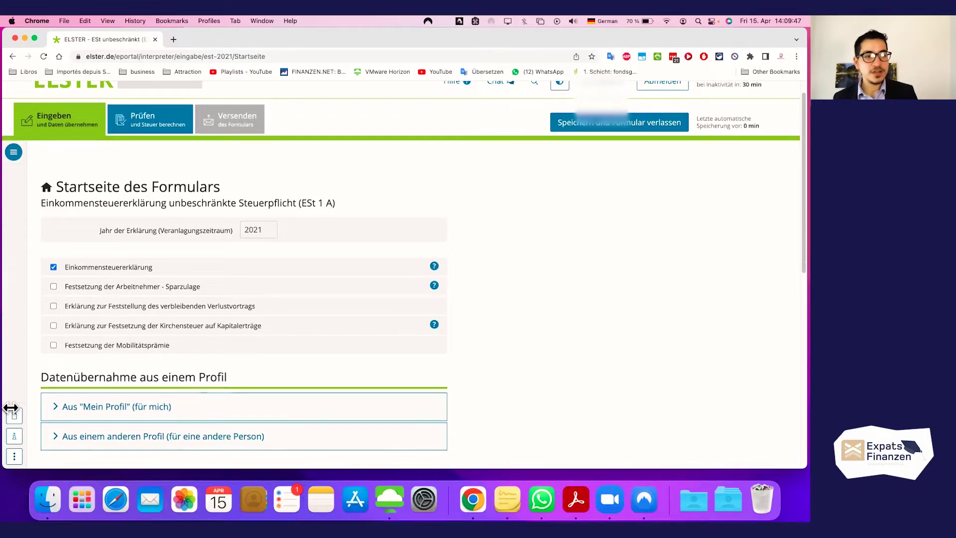
scroll(28, 376, down, 2)
scroll(28, 376, up, 3)
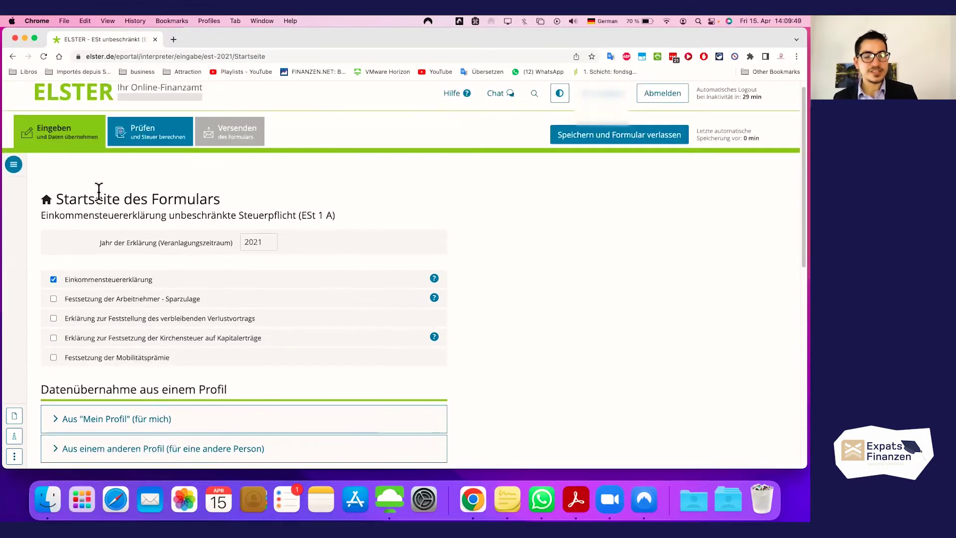
scroll(170, 240, down, 4)
scroll(169, 240, down, 4)
scroll(169, 240, down, 3)
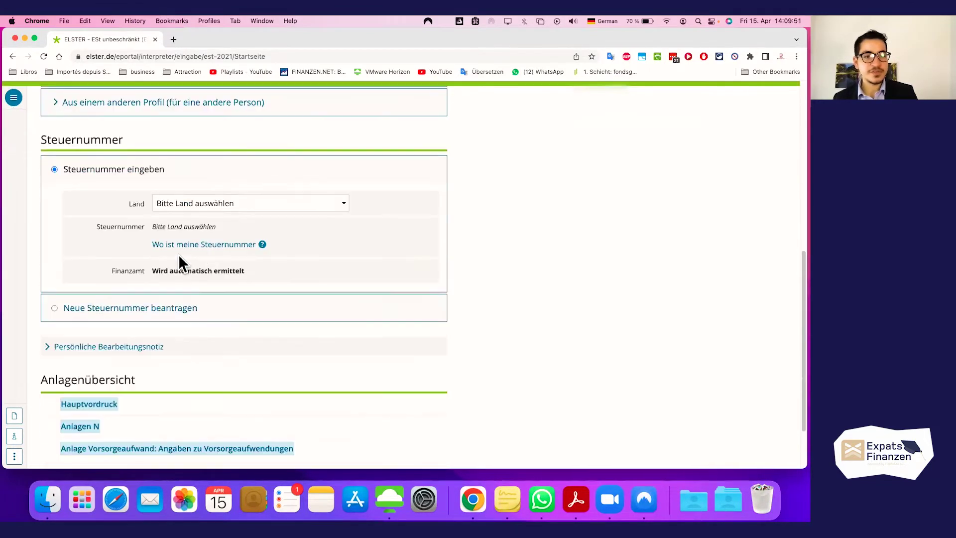
scroll(97, 304, down, 1)
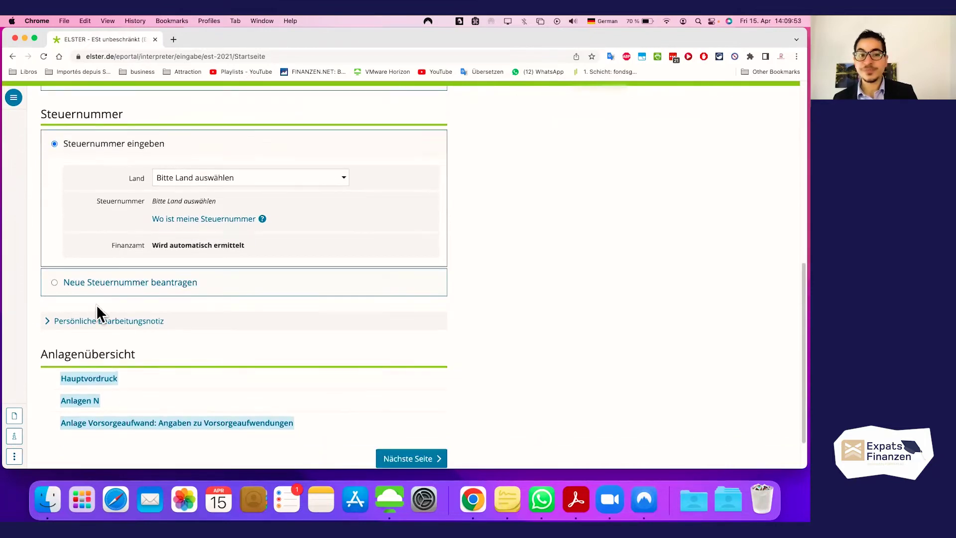
scroll(135, 297, up, 2)
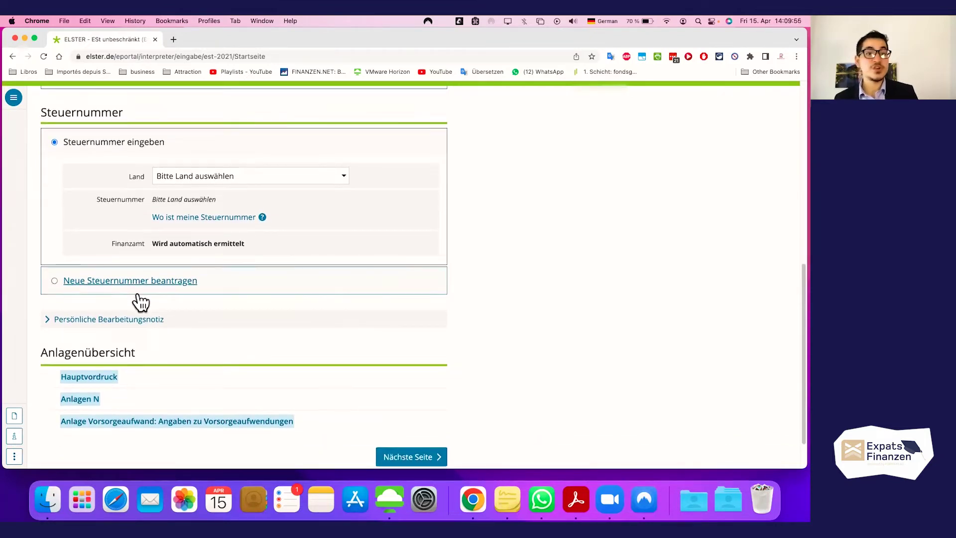
scroll(135, 298, up, 3)
scroll(135, 297, up, 1)
click(117, 209)
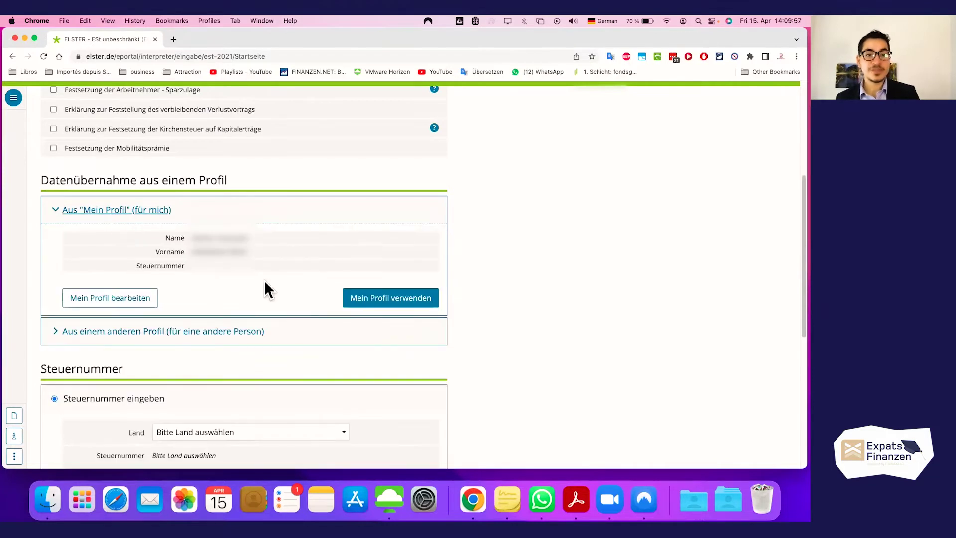
scroll(274, 312, up, 1)
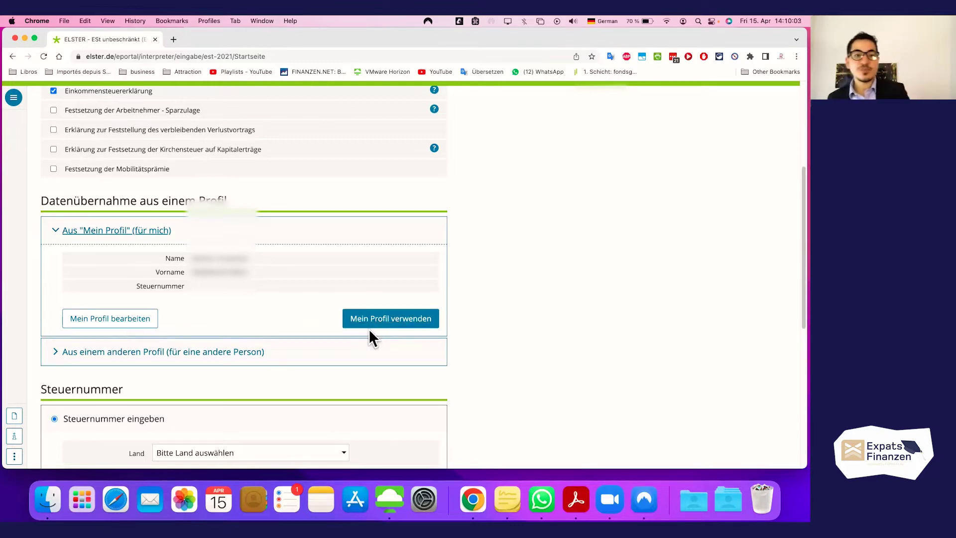
scroll(367, 330, up, 3)
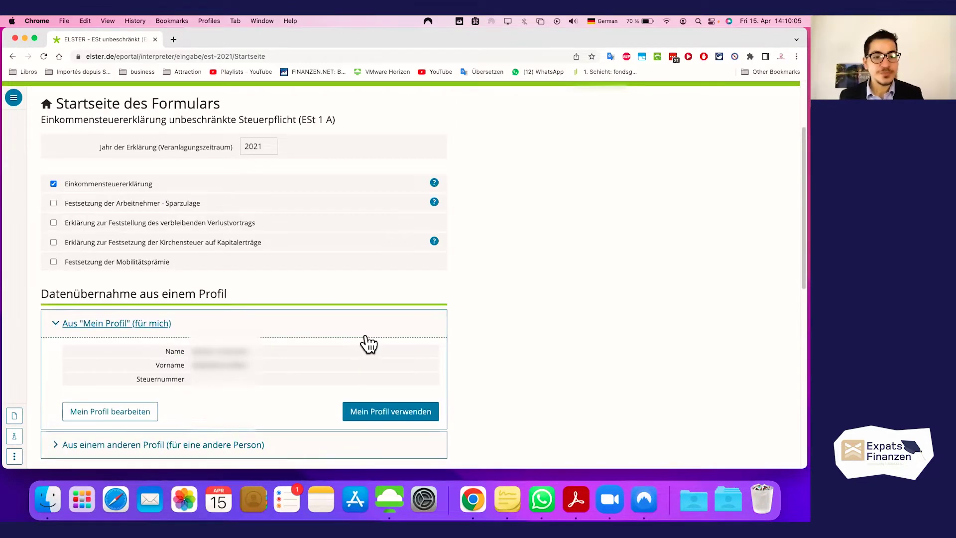
scroll(370, 344, down, 3)
scroll(369, 344, down, 5)
scroll(366, 343, down, 2)
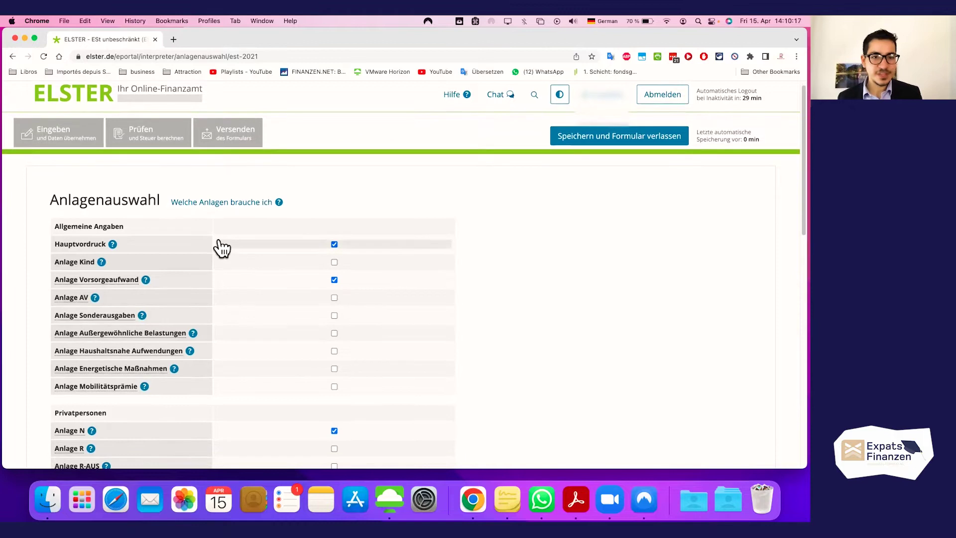
scroll(221, 238, down, 3)
scroll(221, 243, down, 5)
scroll(222, 248, down, 5)
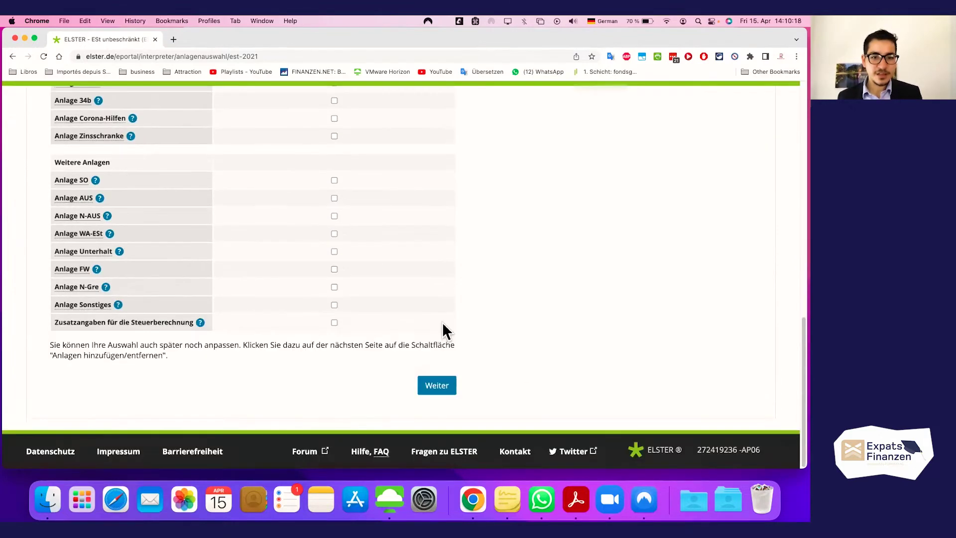
click(448, 389)
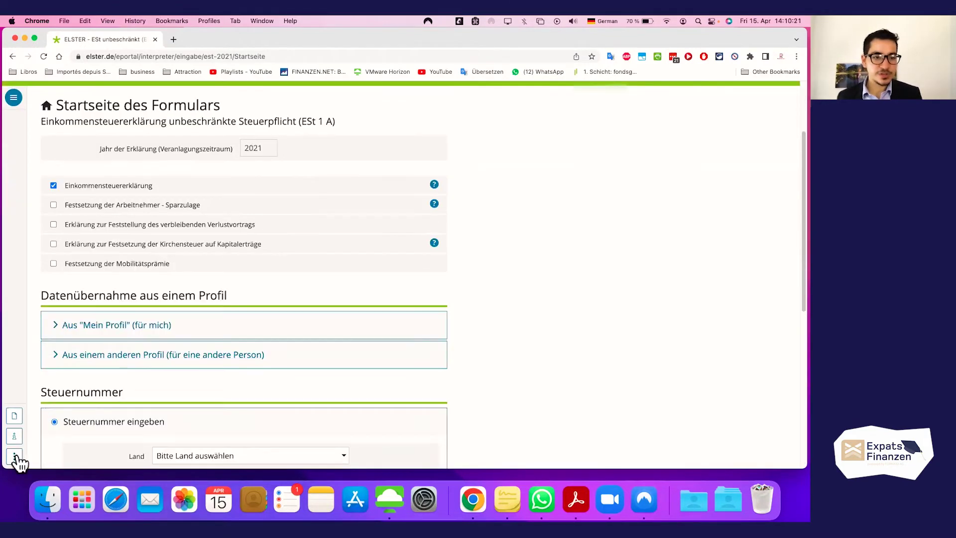
Step: Return to the Anlagenauswahl page of the 2021 return from the left sidebar
click(14, 456)
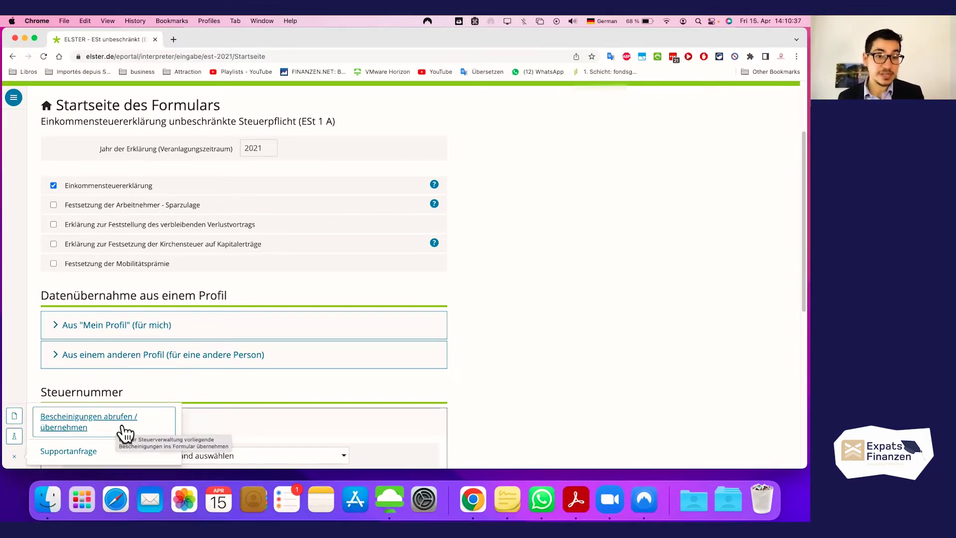
click(15, 417)
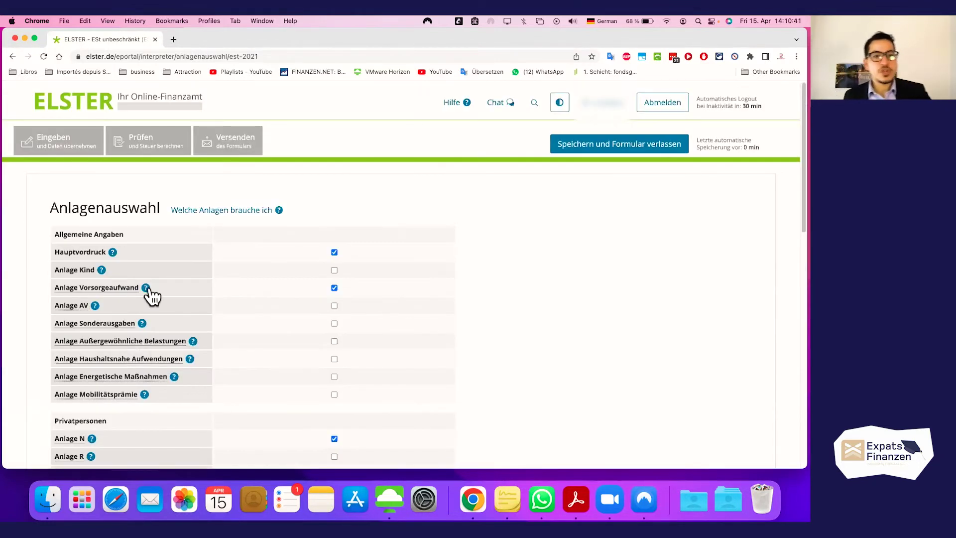
scroll(164, 283, down, 1)
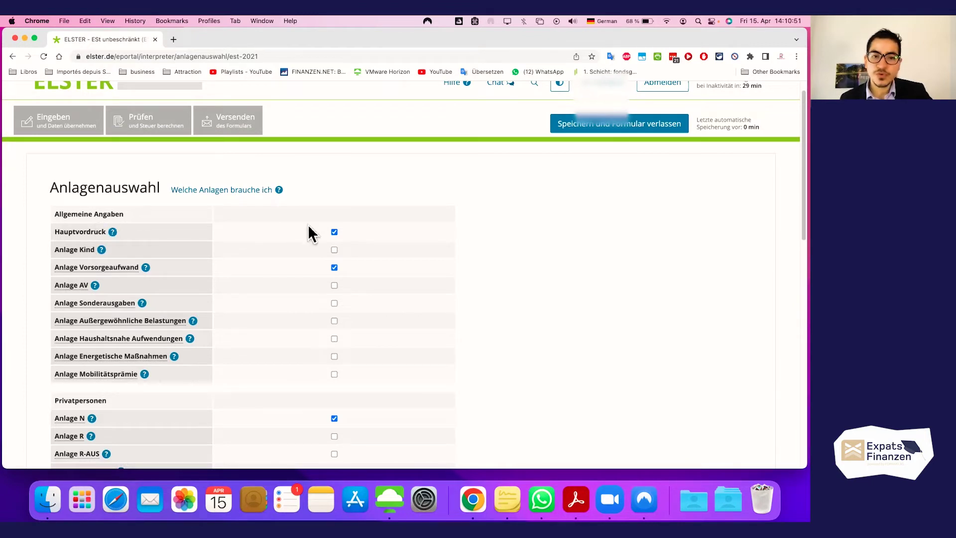
Step: Show the Hauptvordruck help and translate the page into English
click(112, 232)
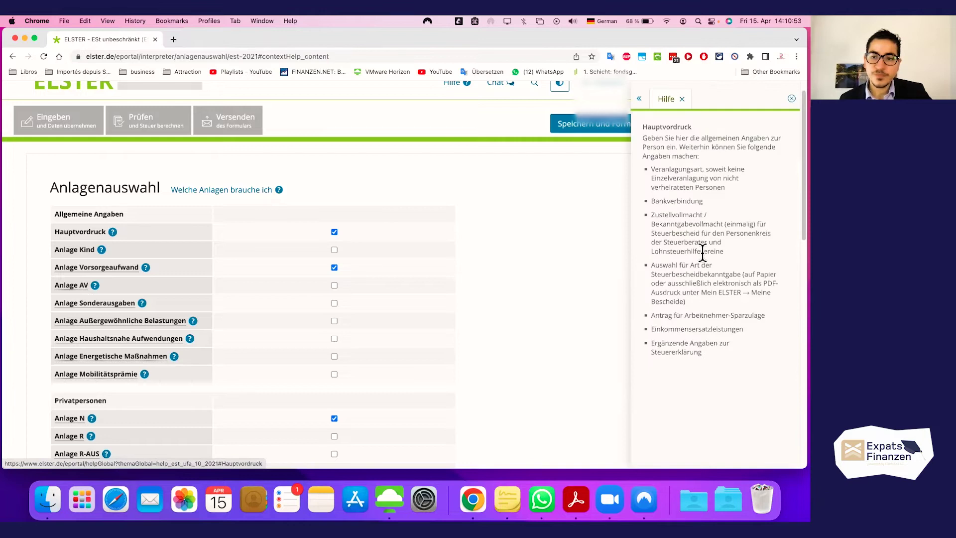
right_click(572, 286)
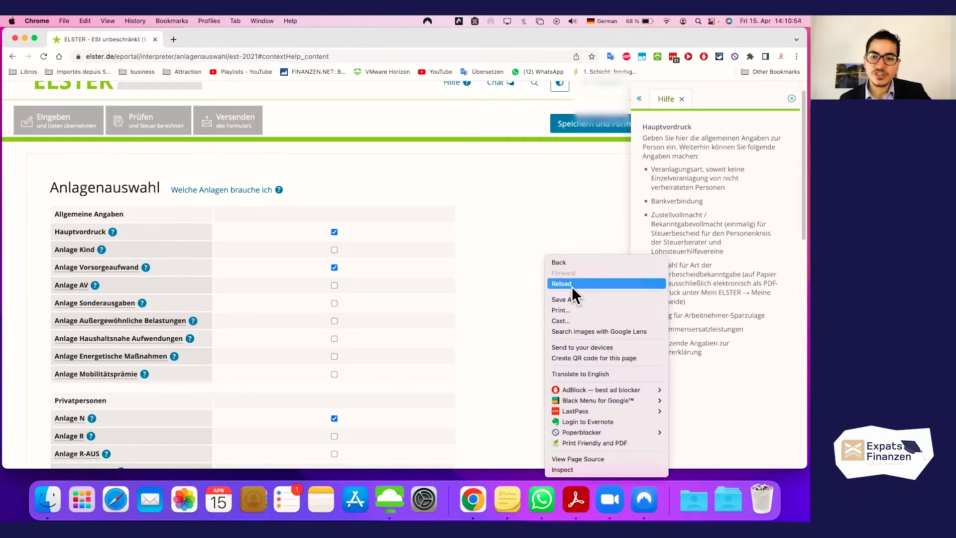
click(595, 374)
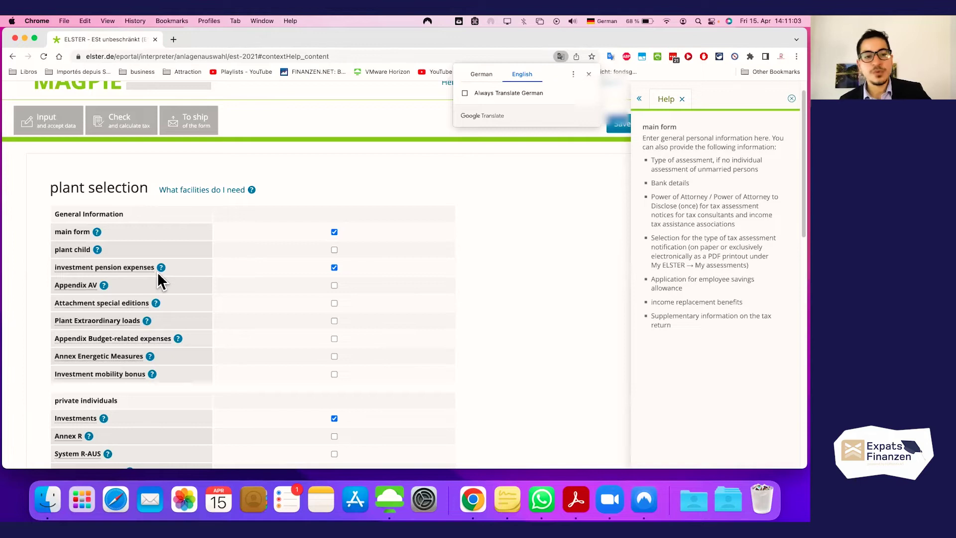
scroll(162, 276, down, 1)
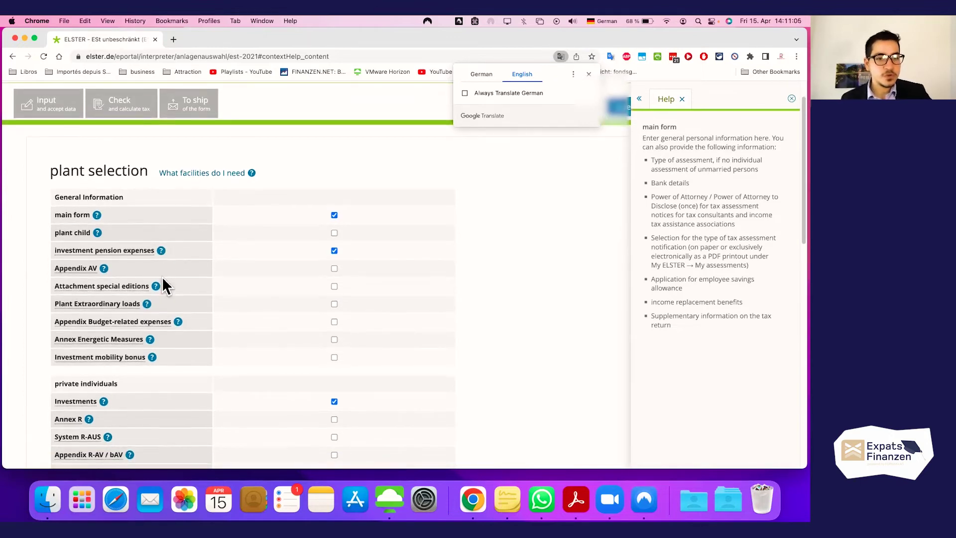
scroll(179, 298, down, 2)
scroll(194, 308, down, 2)
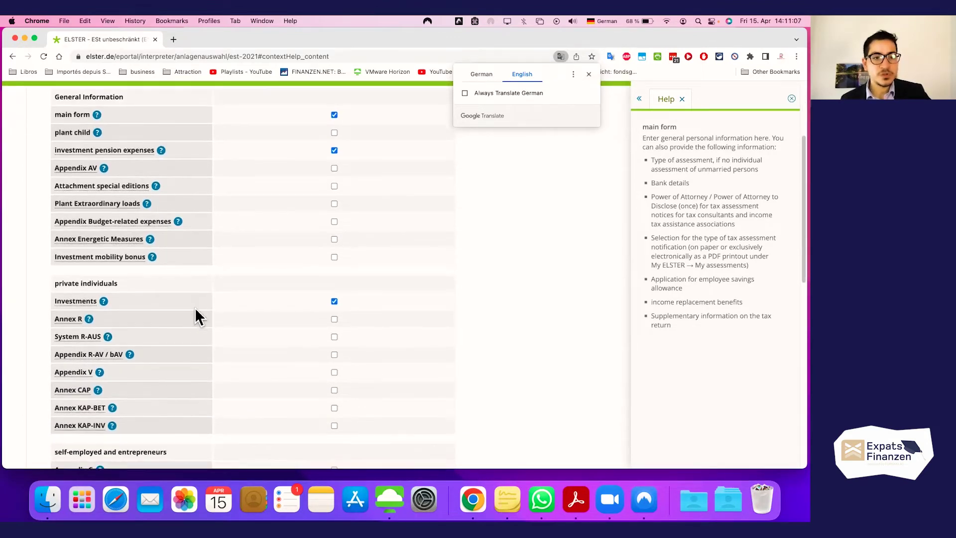
Step: Restore the page's original German text through the Google Translate popup
right_click(207, 297)
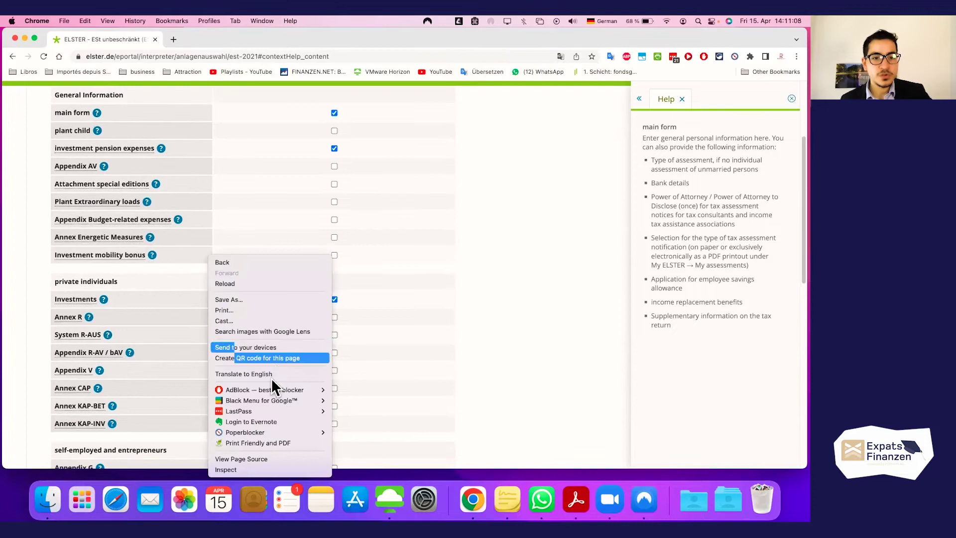
click(418, 336)
click(560, 56)
click(480, 74)
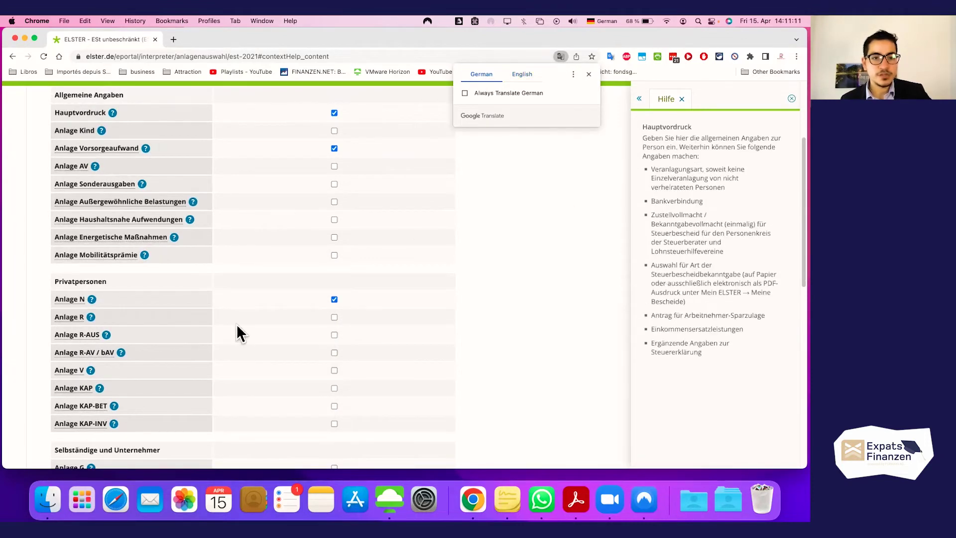
scroll(130, 313, up, 1)
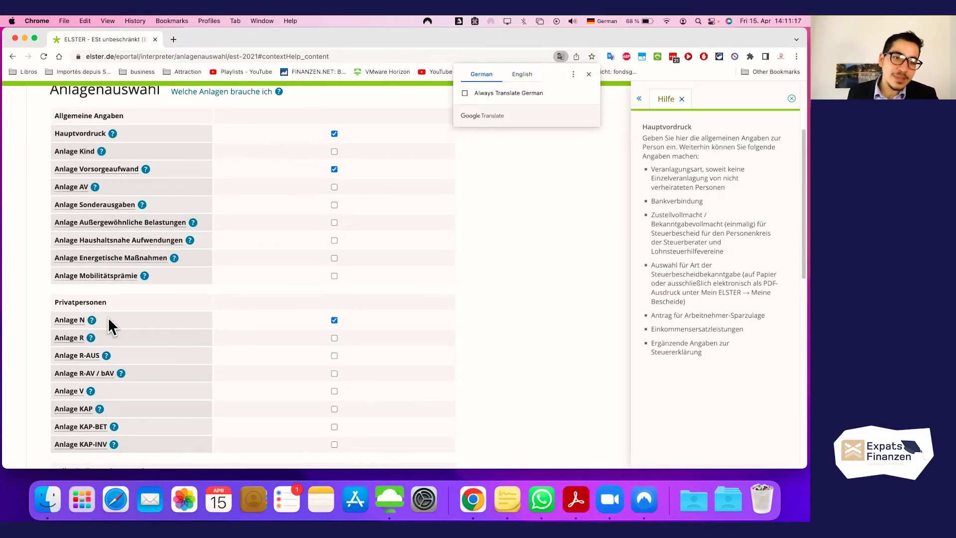
Step: Load Hilfe explanations for Anlage N, Anlage Sonderausgaben and Anlage Haushaltsnahe Aufwendungen
click(92, 319)
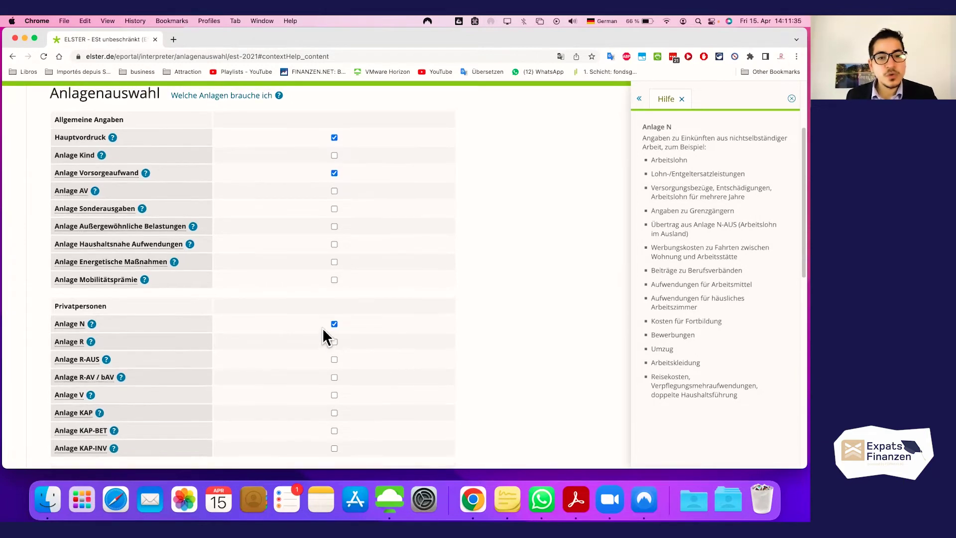
scroll(321, 329, up, 1)
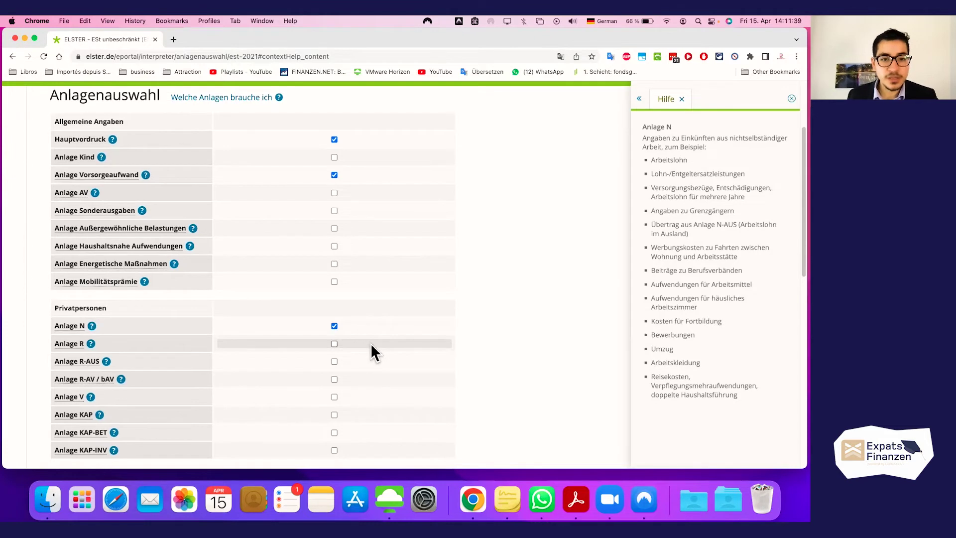
scroll(247, 332, up, 1)
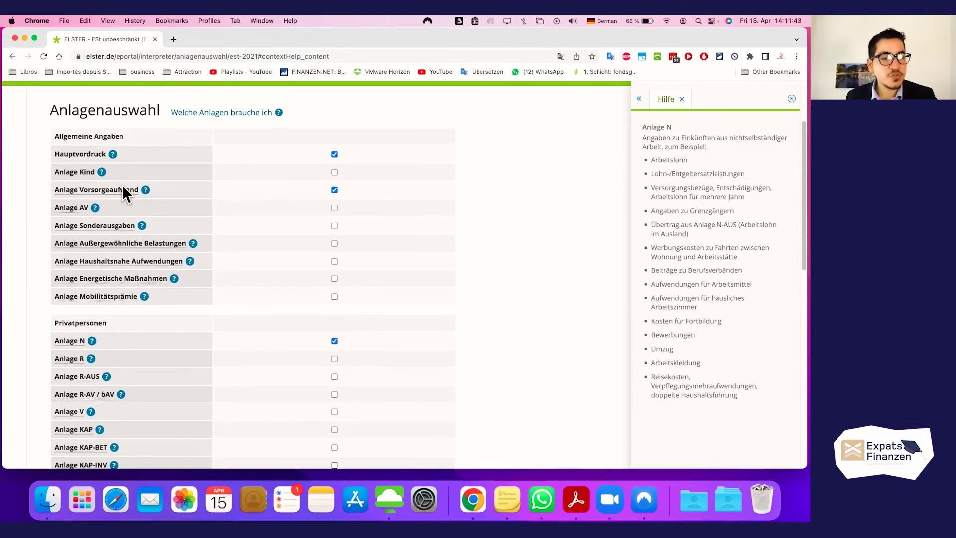
click(146, 190)
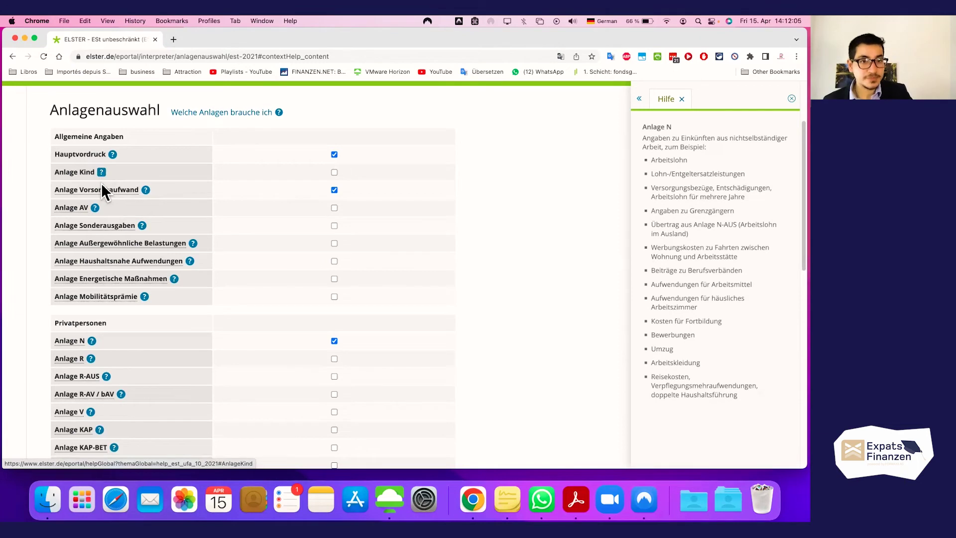
scroll(102, 188, down, 1)
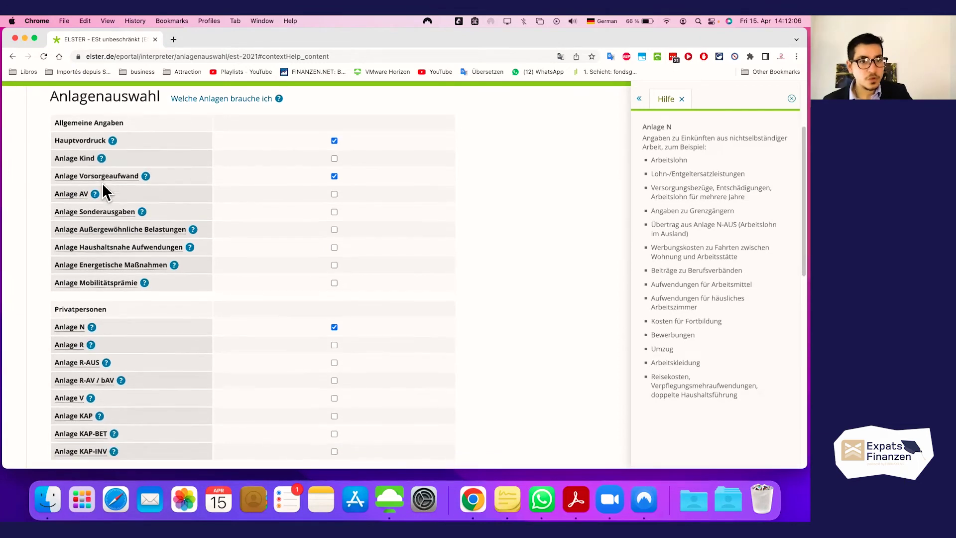
click(142, 208)
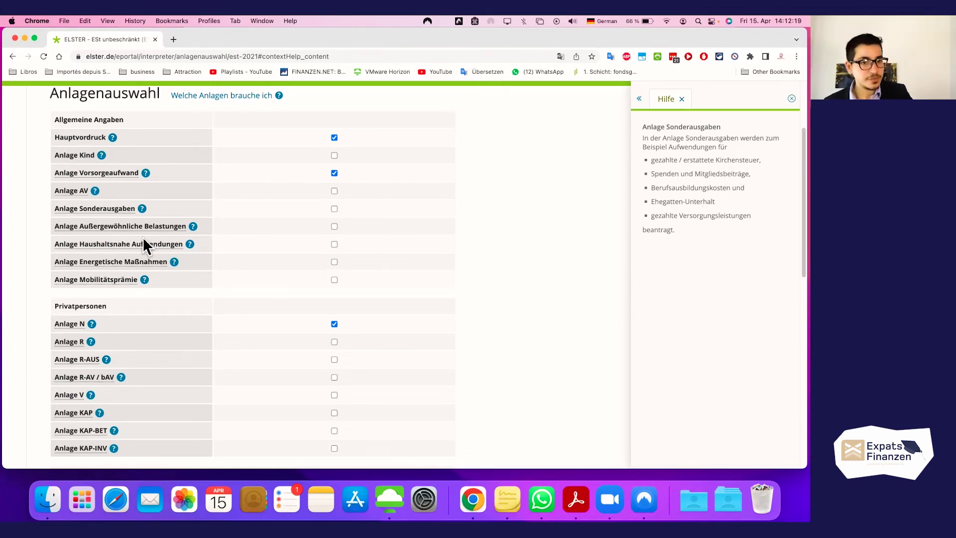
scroll(189, 238, down, 1)
click(190, 236)
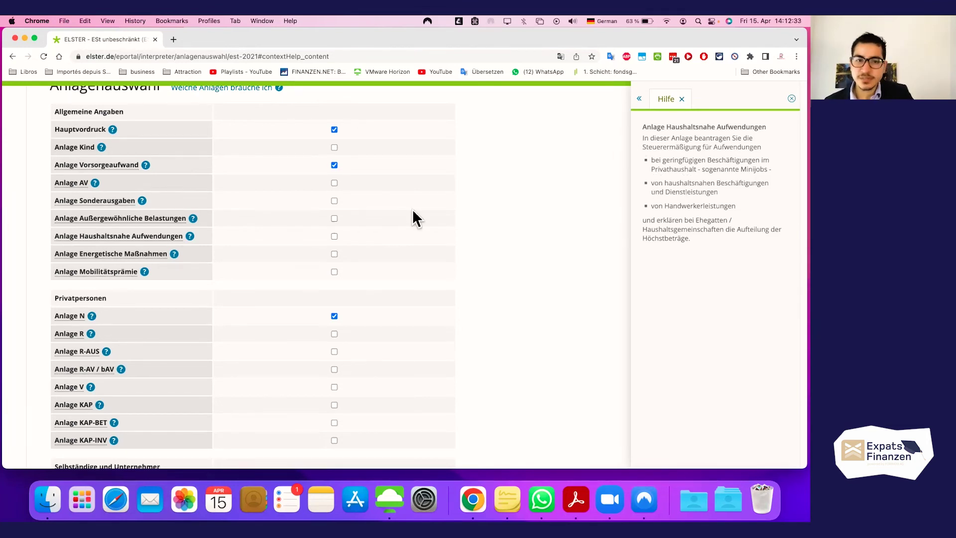
scroll(99, 310, down, 2)
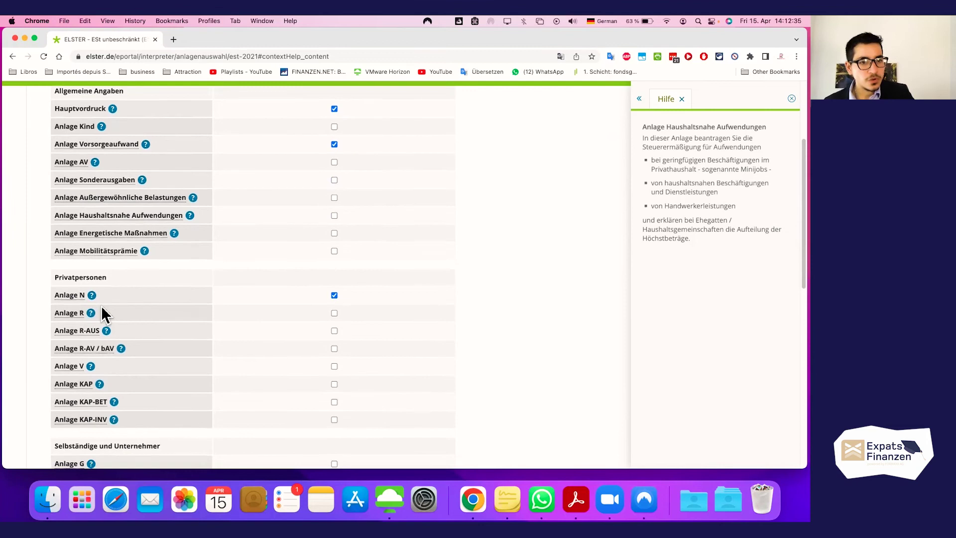
scroll(101, 306, down, 3)
scroll(104, 304, down, 2)
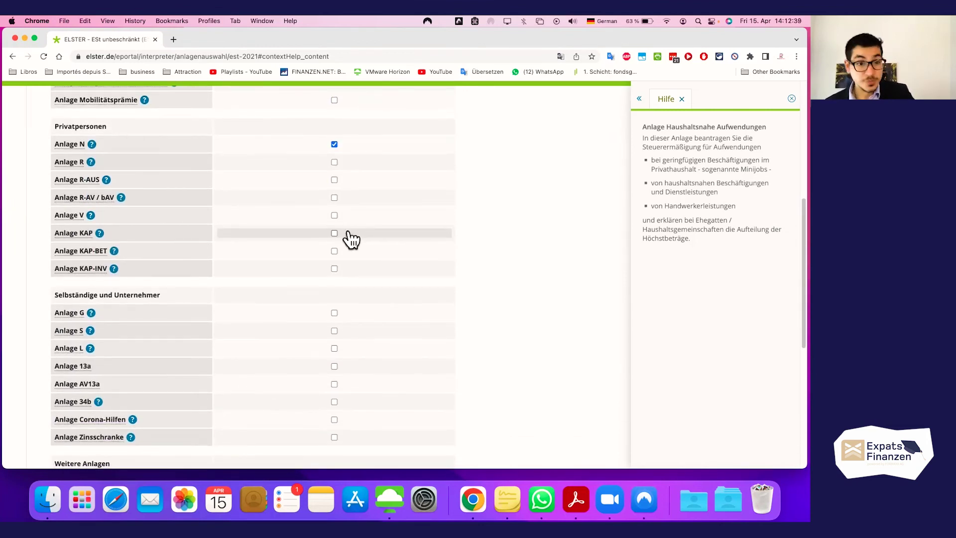
scroll(211, 305, down, 1)
scroll(209, 295, down, 5)
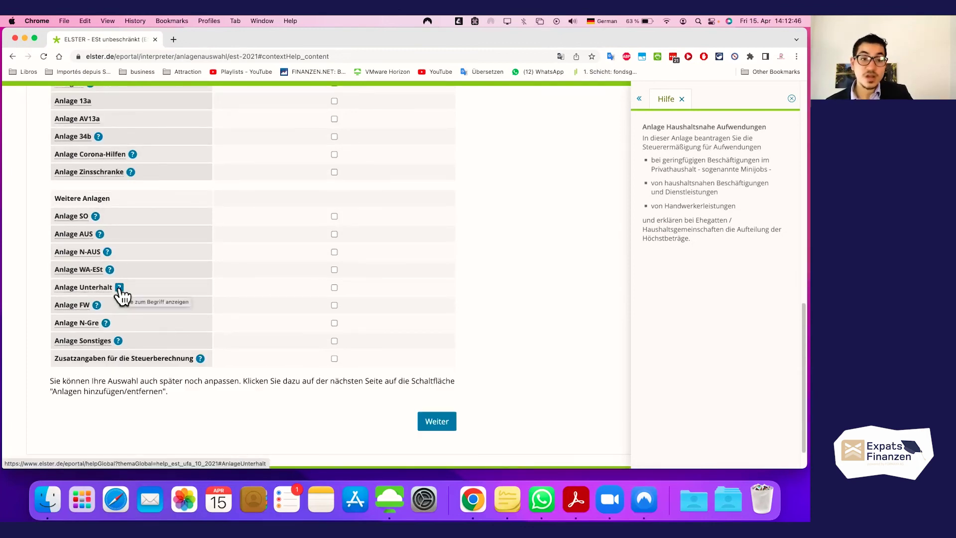
Step: Read the Anlage Unterhalt and Anlage Sonstiges help, then close the Hilfe panel
click(120, 287)
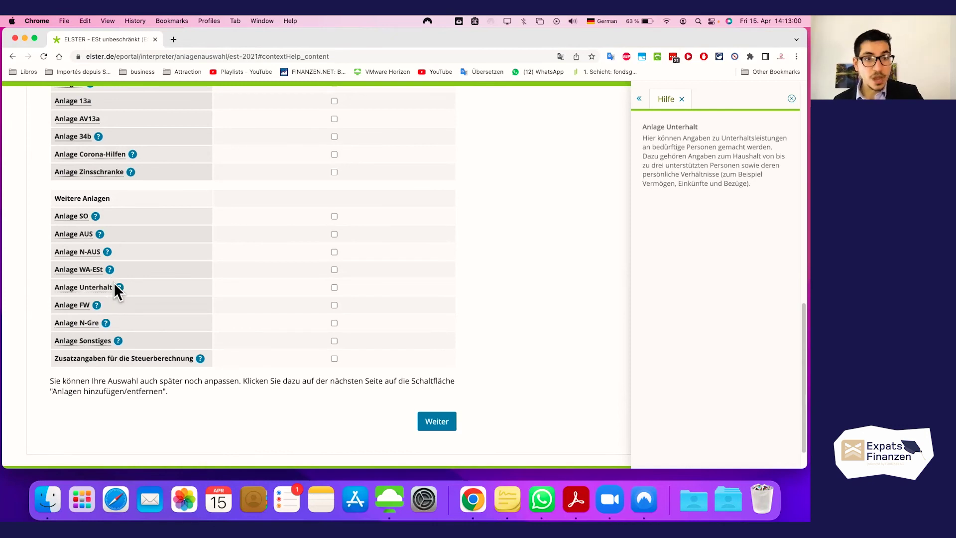
click(117, 340)
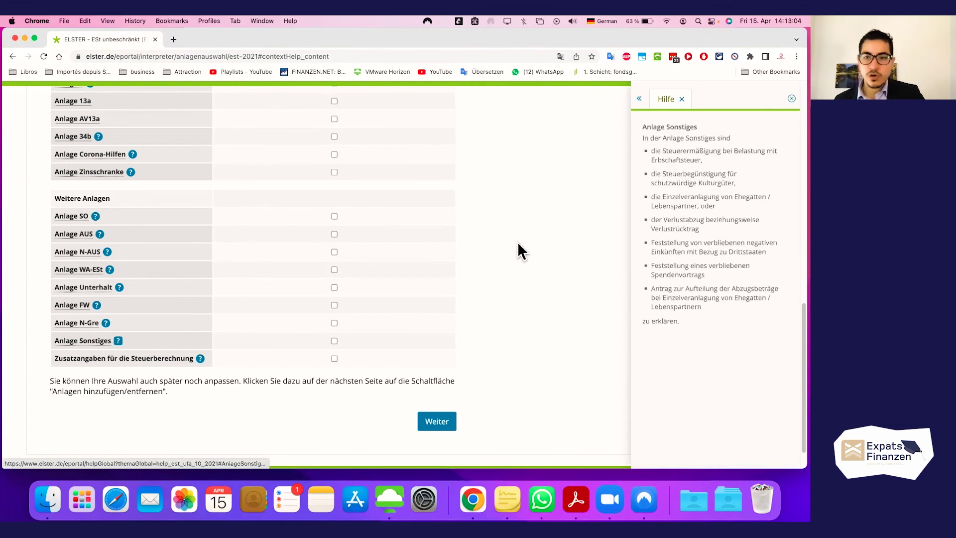
scroll(472, 298, up, 3)
scroll(225, 358, up, 2)
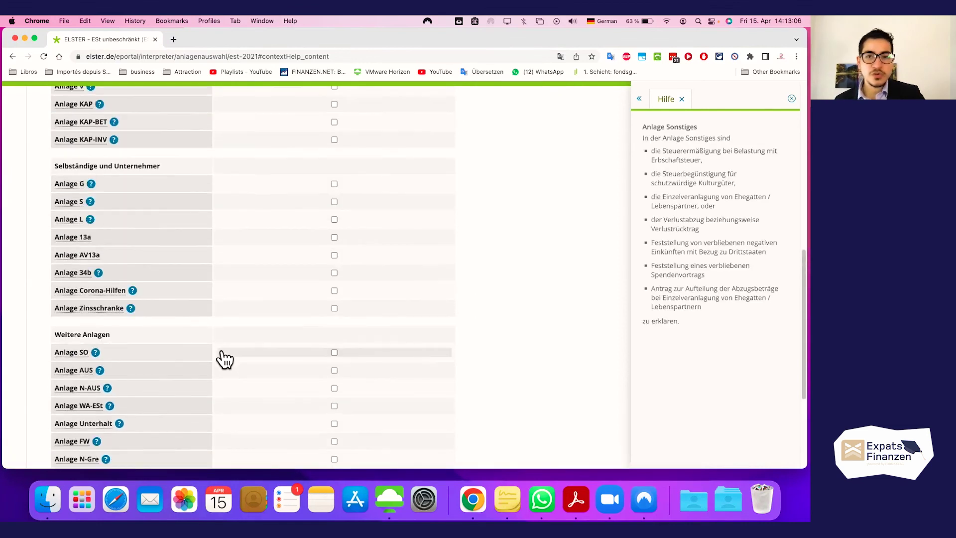
scroll(208, 347, up, 3)
scroll(209, 348, up, 2)
scroll(206, 347, up, 2)
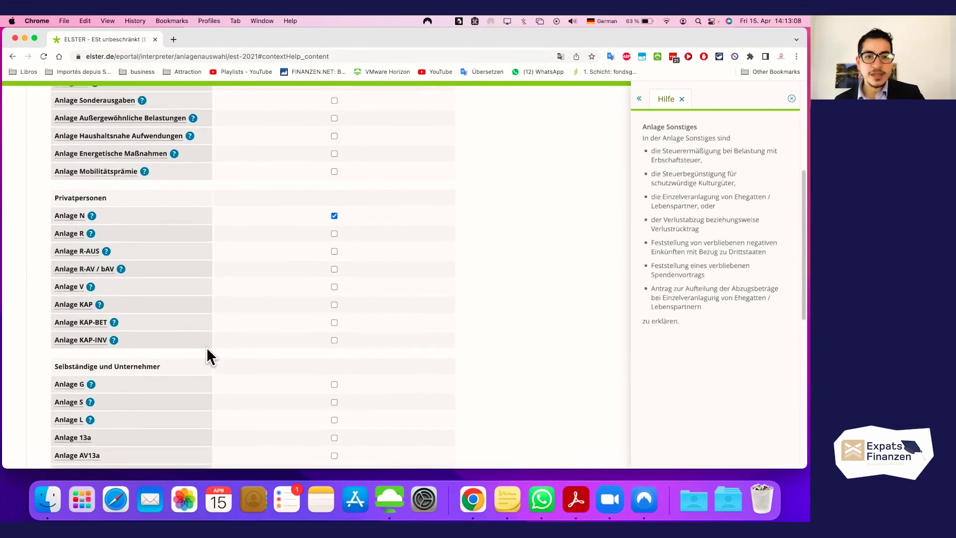
scroll(207, 346, up, 2)
scroll(207, 345, up, 2)
scroll(207, 345, up, 1)
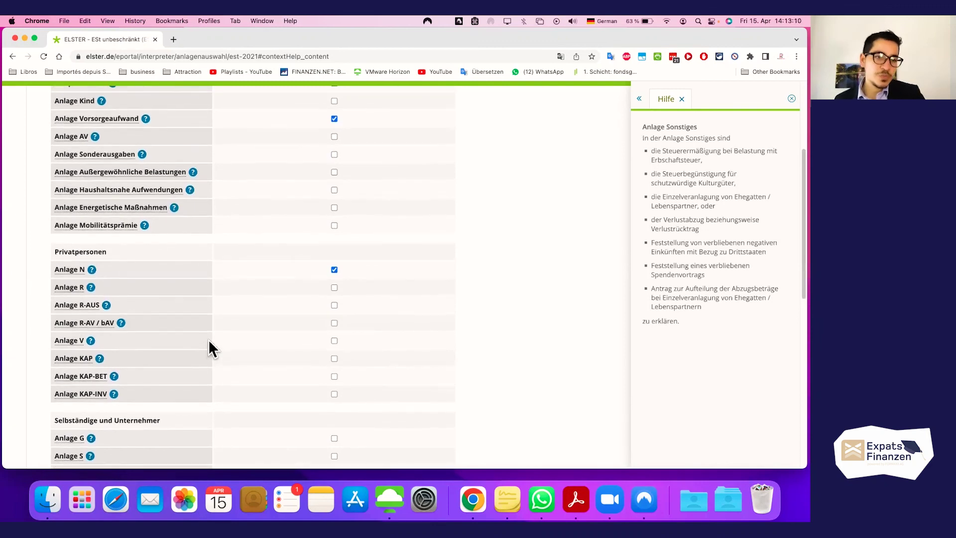
scroll(209, 345, up, 2)
scroll(209, 336, up, 2)
scroll(209, 336, up, 2)
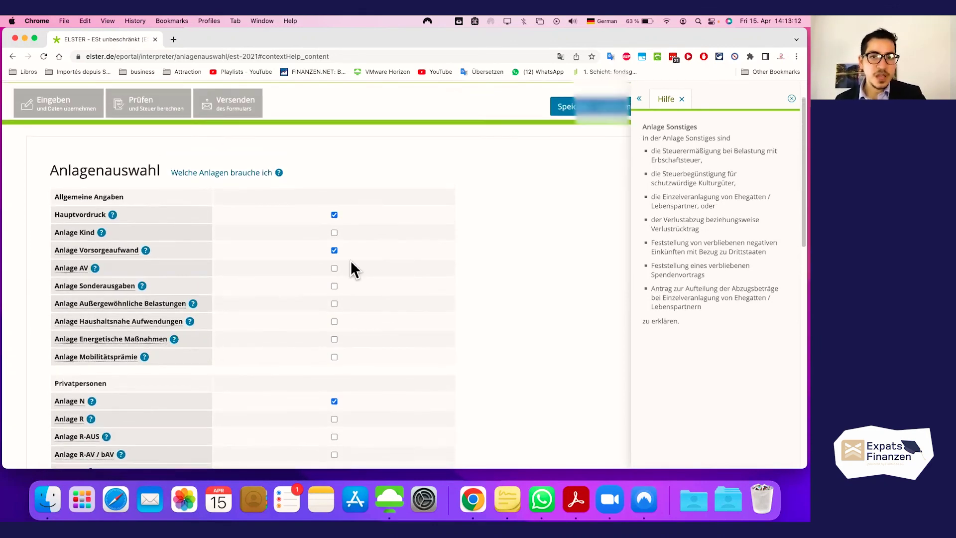
scroll(350, 261, up, 2)
click(791, 98)
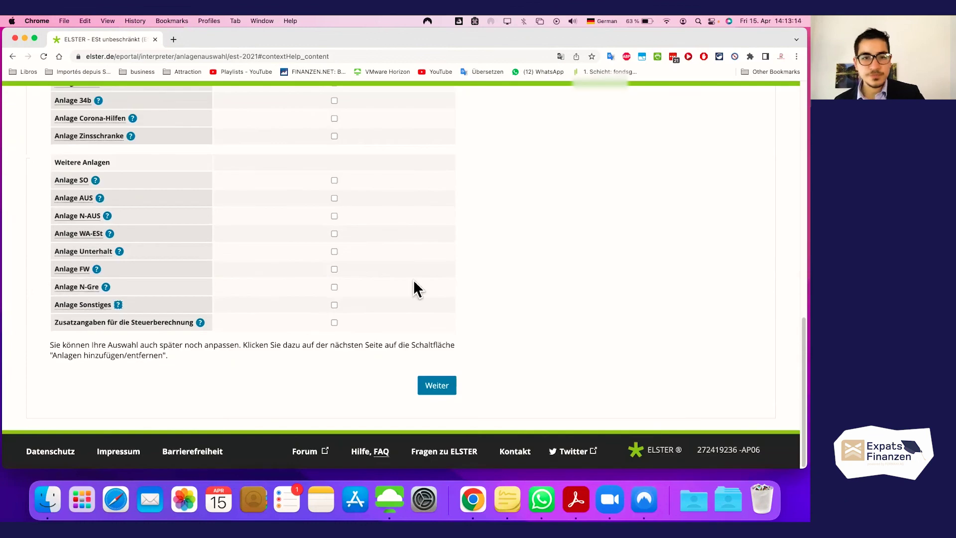
scroll(336, 302, up, 4)
scroll(336, 300, up, 4)
scroll(336, 300, up, 2)
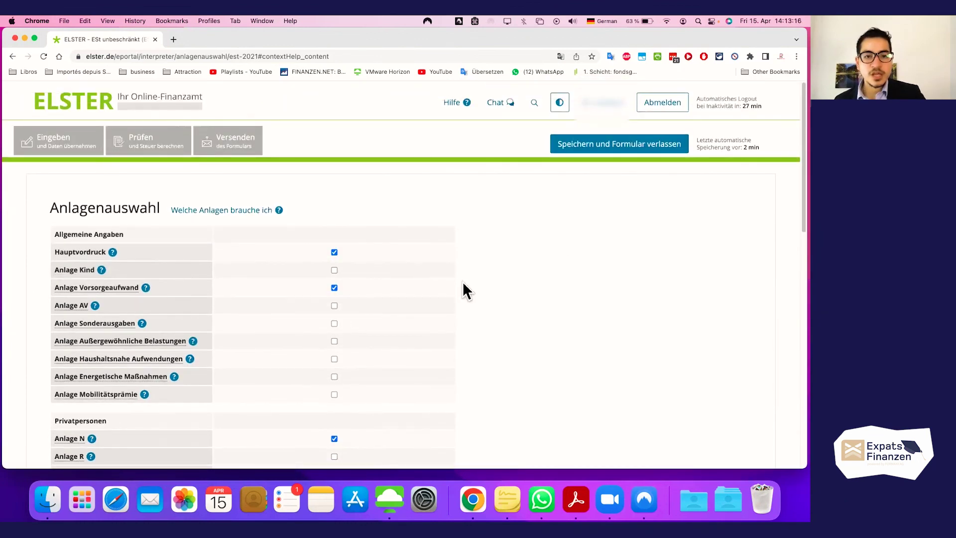